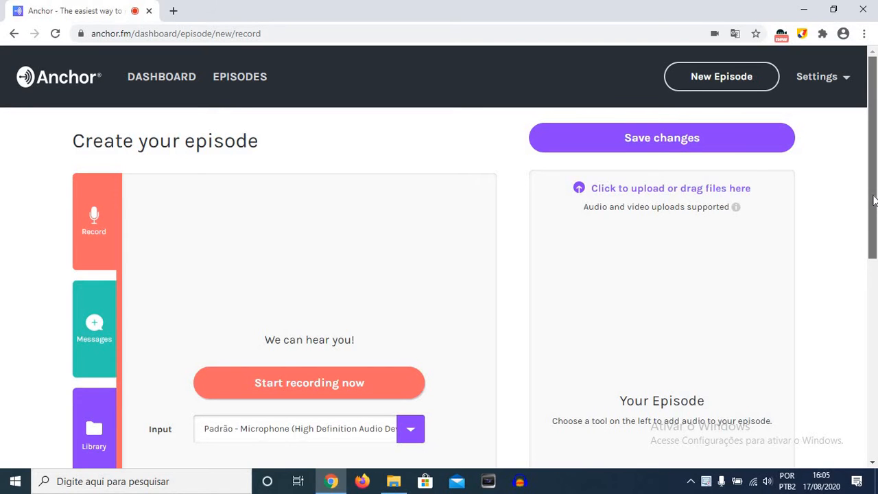
Step: Play the LITERANDO clip from the audio library and add it to the episode
{"action": "left_click_drag", "start_coordinate": [873, 199], "coordinate": [873, 271]}
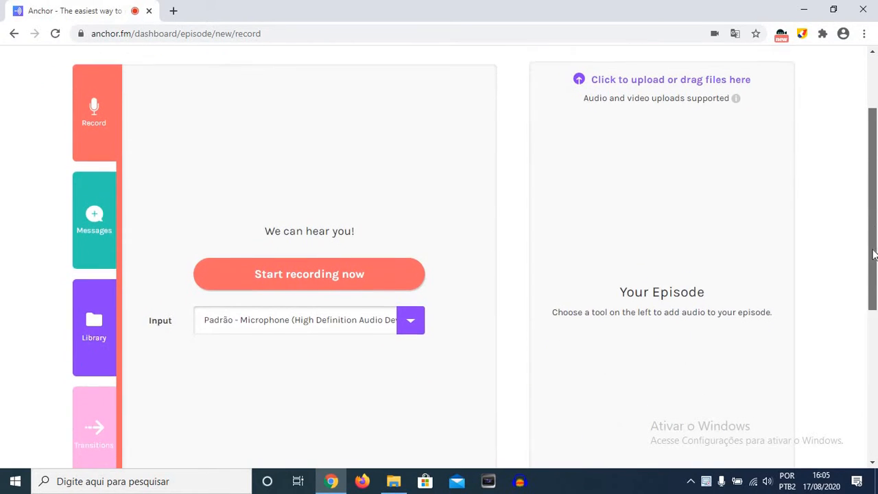
{"action": "left_click", "coordinate": [81, 321]}
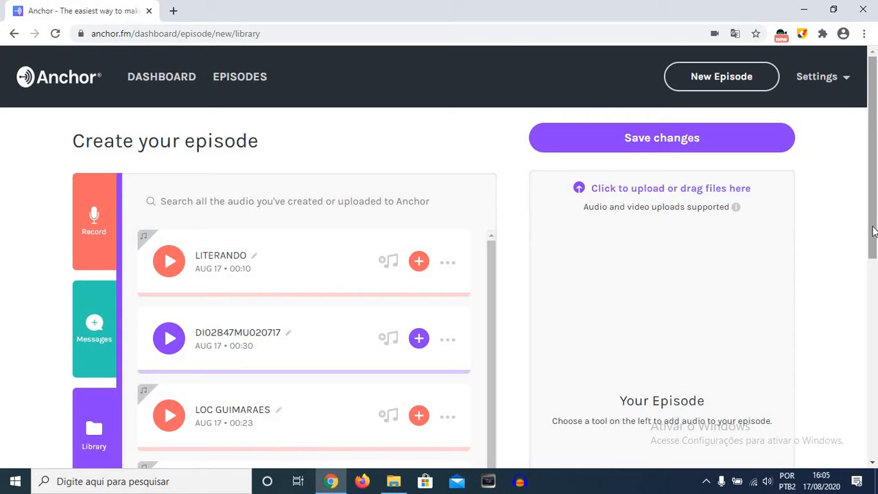
{"action": "left_click_drag", "start_coordinate": [872, 231], "coordinate": [872, 257]}
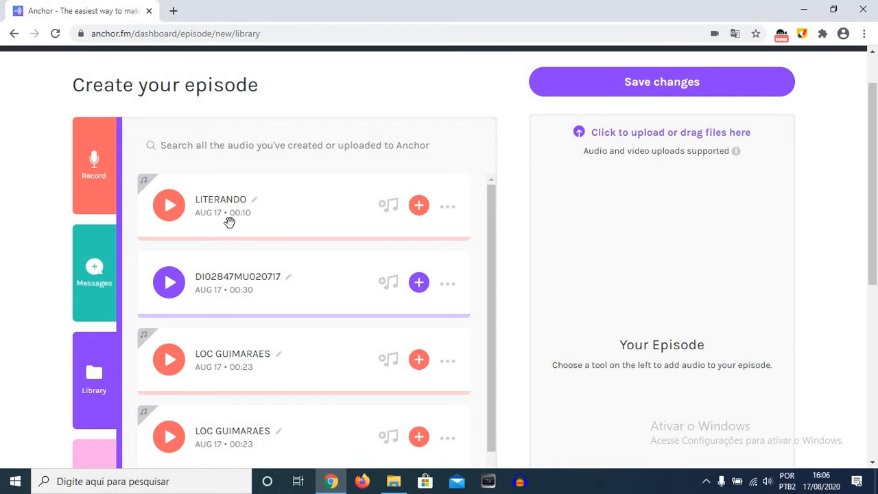
{"action": "left_click", "coordinate": [170, 208]}
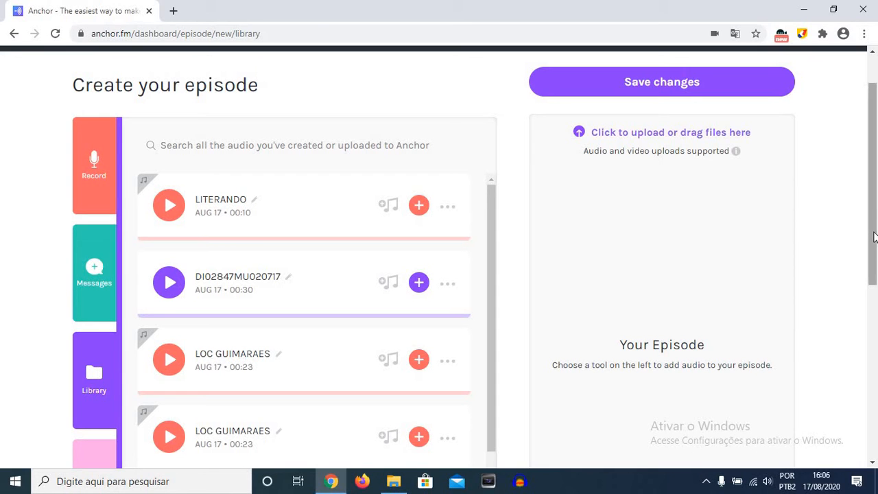
{"action": "left_click_drag", "start_coordinate": [874, 236], "coordinate": [873, 280]}
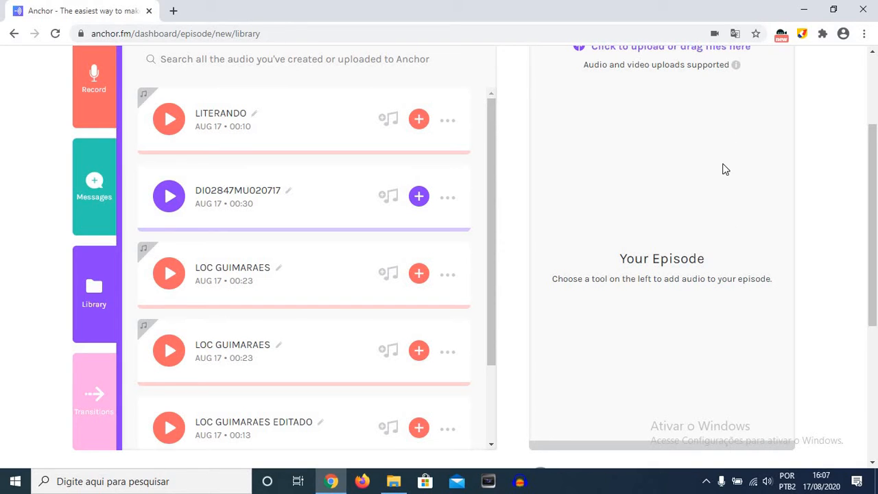
{"action": "left_click", "coordinate": [419, 120]}
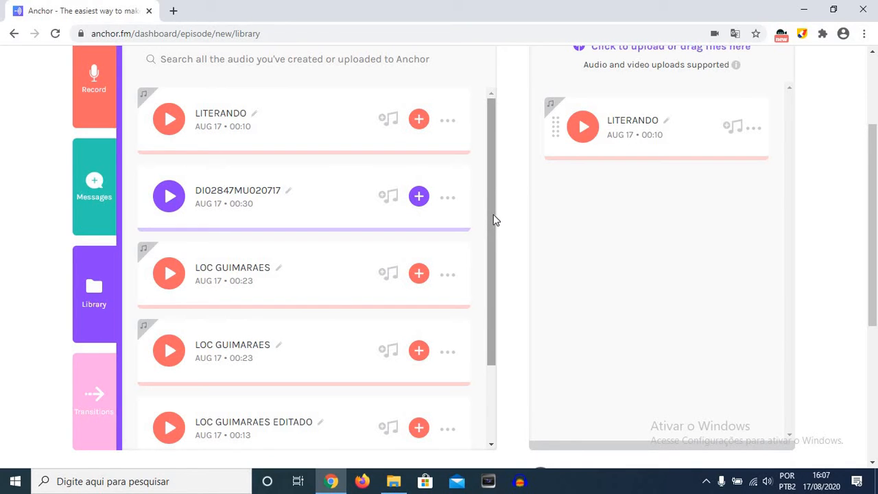
Step: Audition the "!", 96 West and A Clue transitions and add A Clue to the episode after LITERANDO
{"action": "left_click_drag", "start_coordinate": [493, 214], "coordinate": [492, 253]}
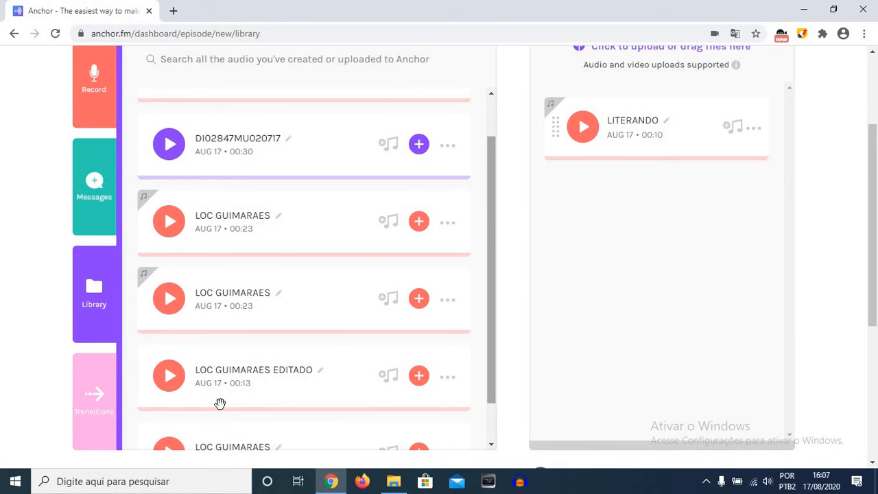
{"action": "left_click", "coordinate": [91, 375]}
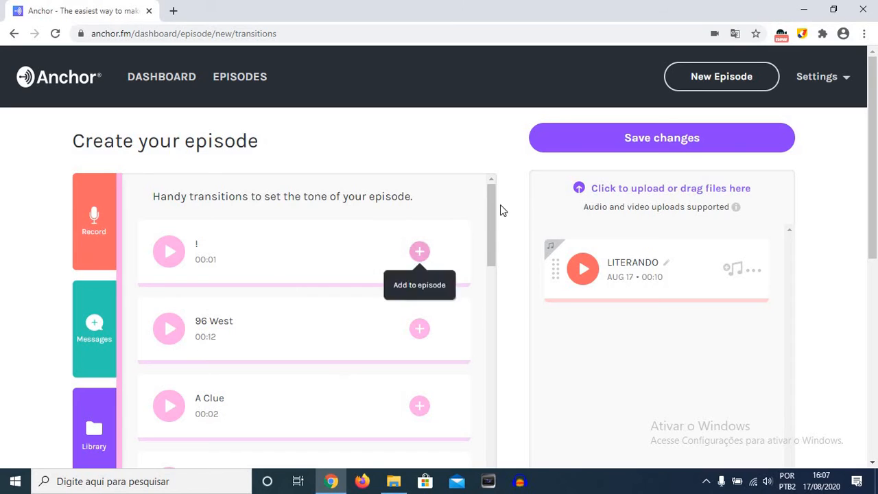
{"action": "mouse_move", "coordinate": [491, 206]}
{"action": "left_mouse_down"}
{"action": "mouse_move", "coordinate": [491, 234]}
{"action": "mouse_move", "coordinate": [490, 212]}
{"action": "left_mouse_up"}
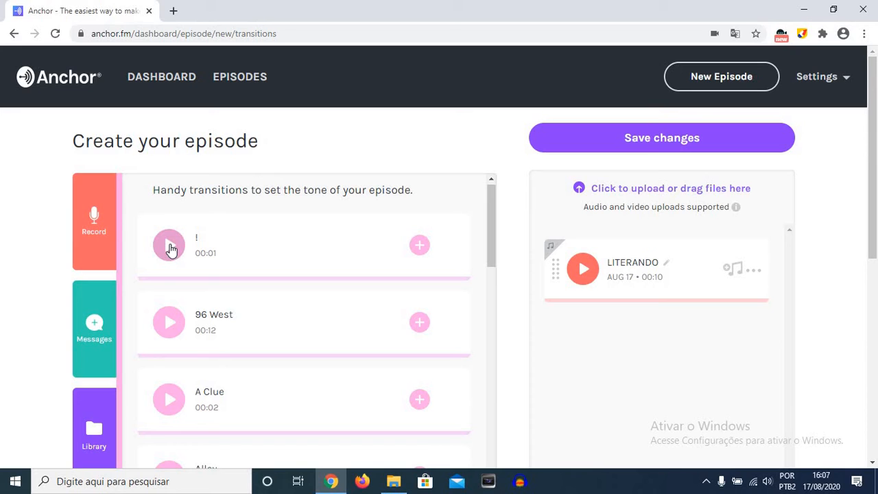
{"action": "left_click", "coordinate": [170, 251]}
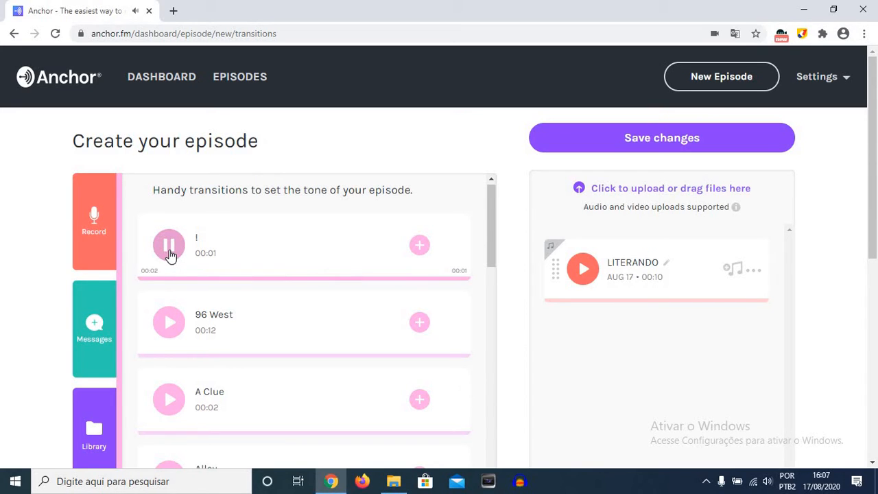
{"action": "left_click", "coordinate": [171, 328]}
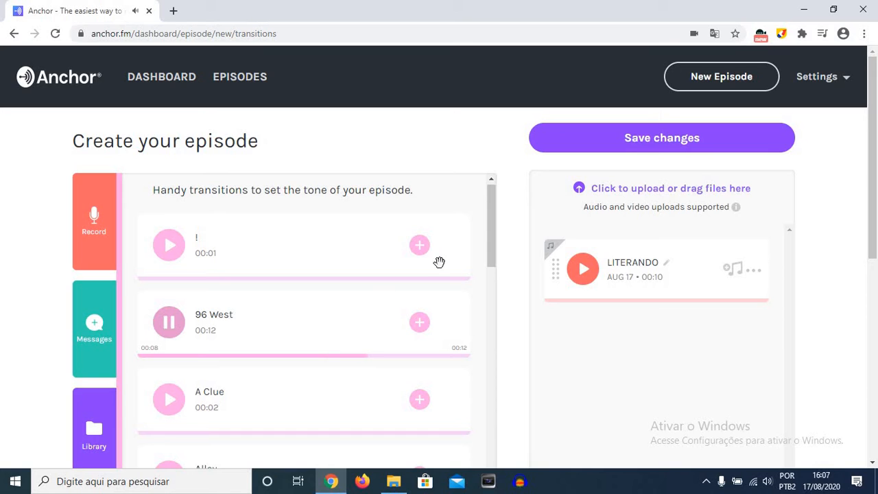
{"action": "left_click_drag", "start_coordinate": [492, 251], "coordinate": [489, 271]}
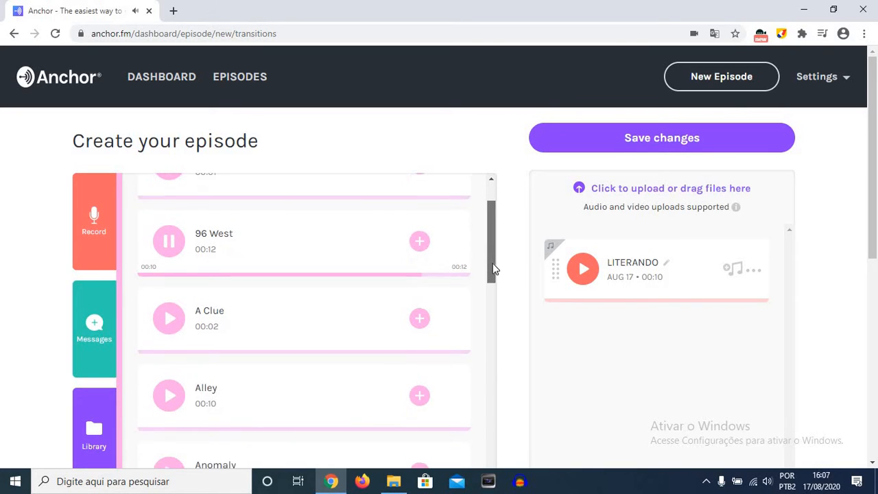
{"action": "left_click", "coordinate": [170, 322]}
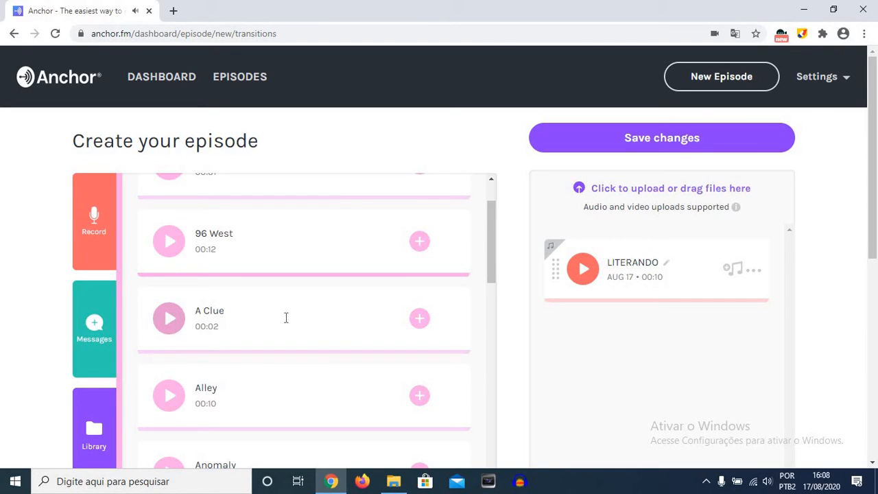
{"action": "left_click", "coordinate": [419, 319]}
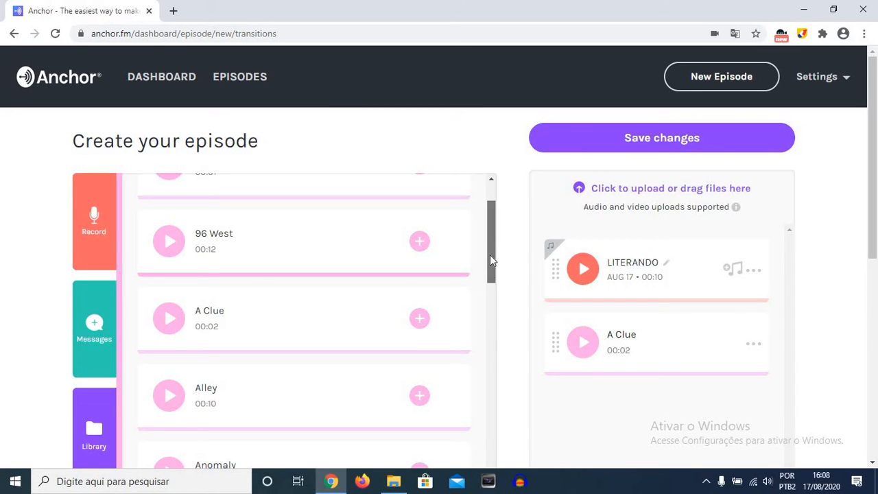
Step: Play the first 00:23 LOC GUIMARAES clip in the audio library and add it to the episode after A Clue
{"action": "left_click_drag", "start_coordinate": [489, 255], "coordinate": [488, 239]}
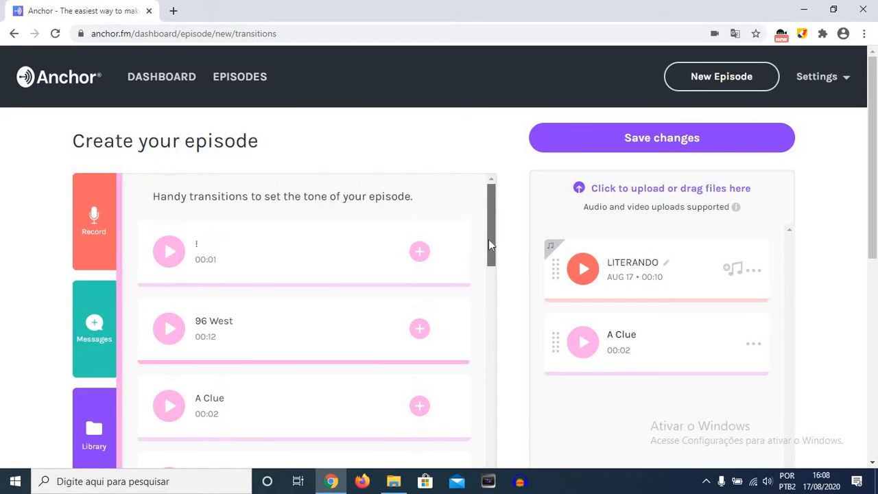
{"action": "left_click", "coordinate": [109, 417]}
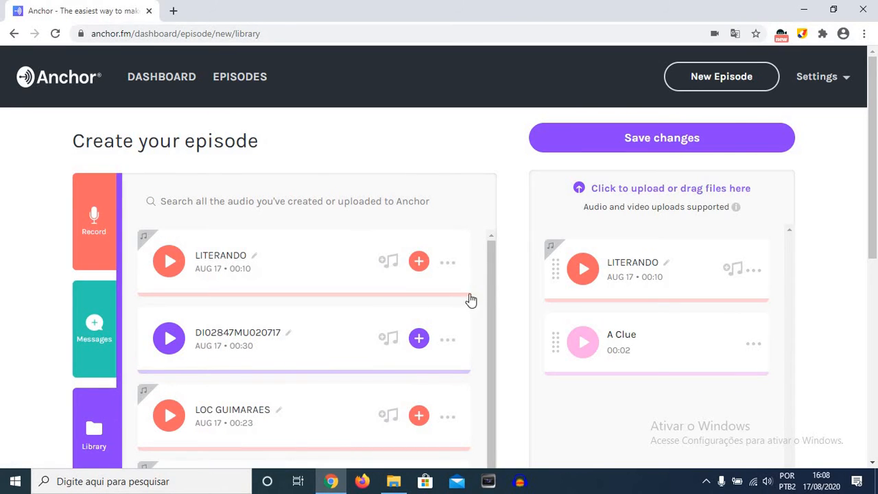
{"action": "left_click_drag", "start_coordinate": [492, 274], "coordinate": [478, 355]}
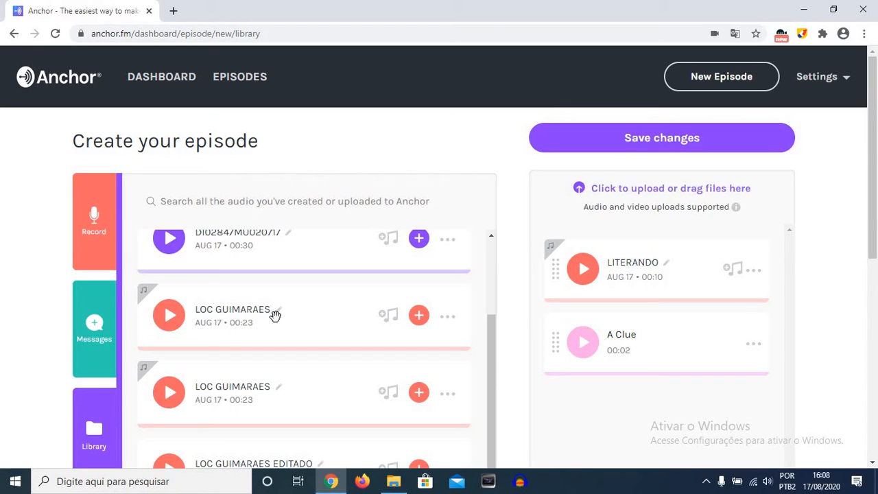
{"action": "left_click", "coordinate": [172, 318]}
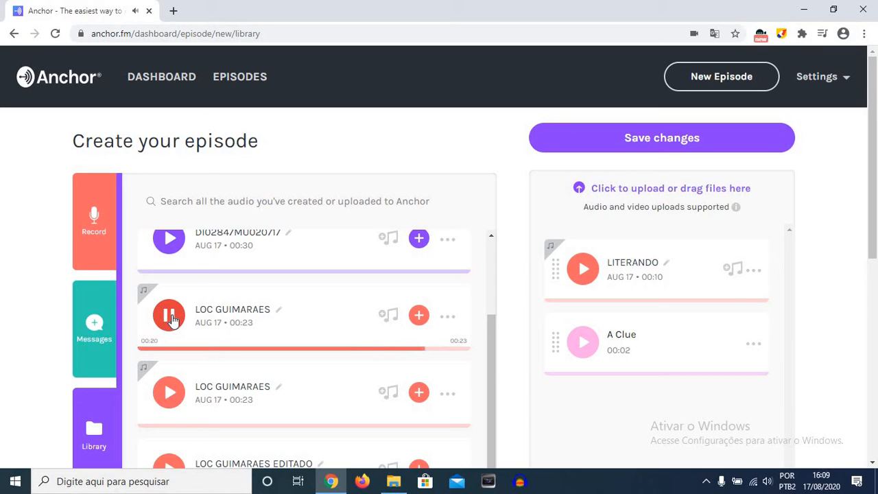
{"action": "left_click", "coordinate": [172, 319]}
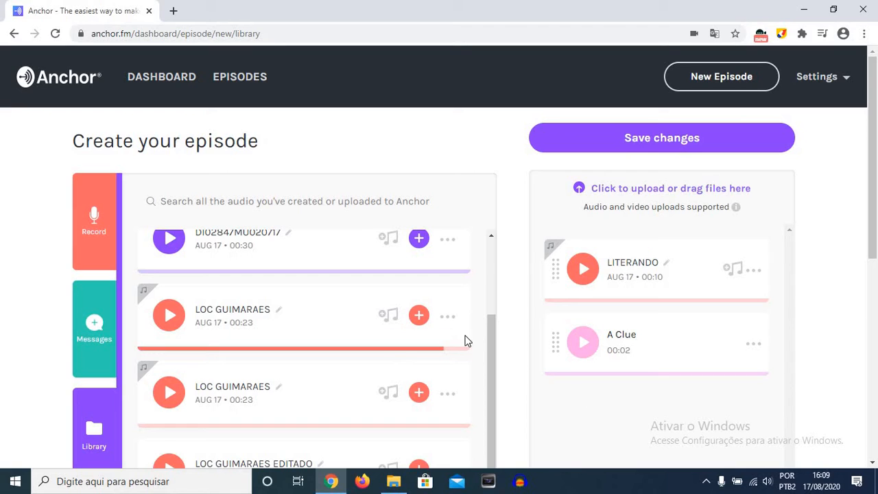
{"action": "left_click", "coordinate": [419, 316]}
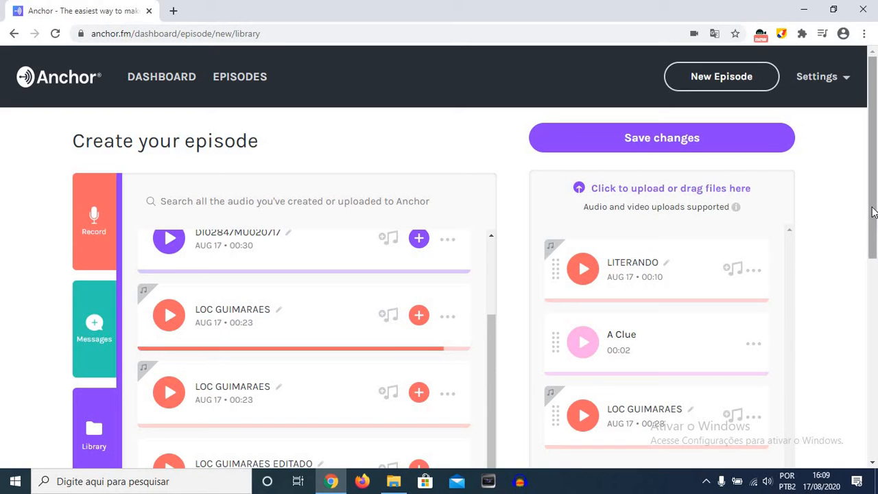
Step: Review the order of the assembled segments and play the preview of the whole episode
{"action": "left_click_drag", "start_coordinate": [872, 212], "coordinate": [874, 270]}
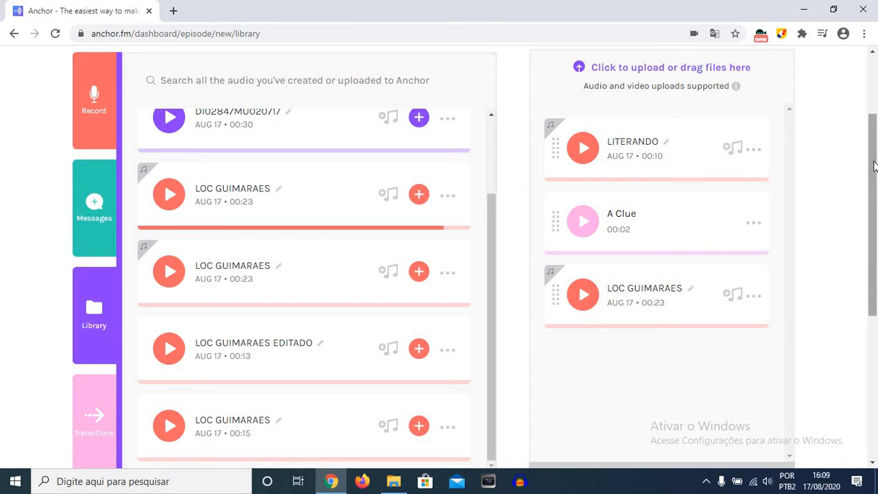
{"action": "left_click_drag", "start_coordinate": [874, 165], "coordinate": [874, 182]}
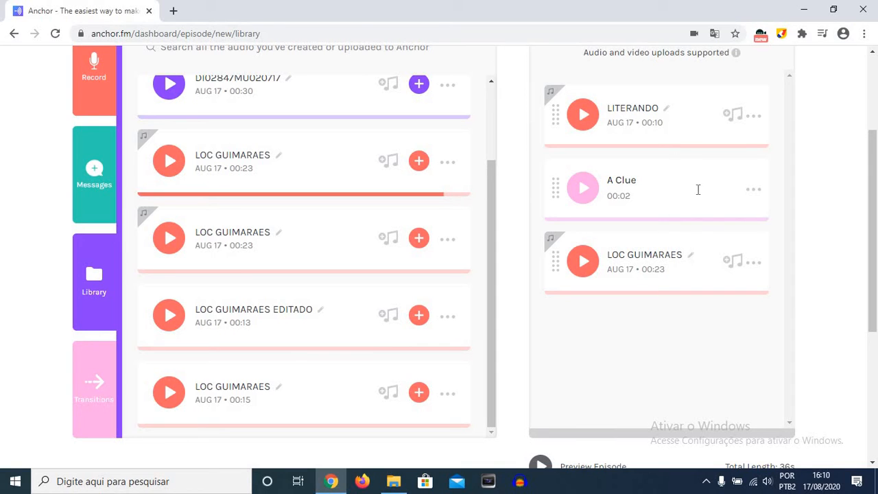
{"action": "left_click_drag", "start_coordinate": [873, 230], "coordinate": [875, 247]}
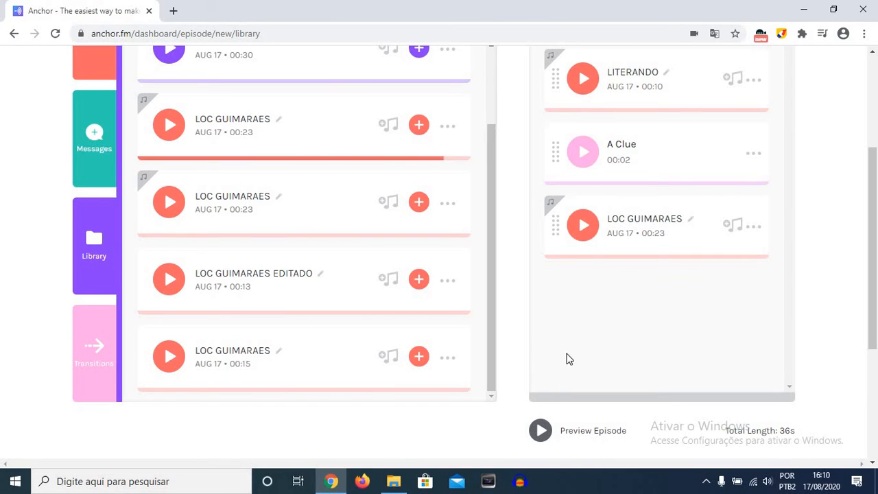
{"action": "left_click", "coordinate": [540, 429]}
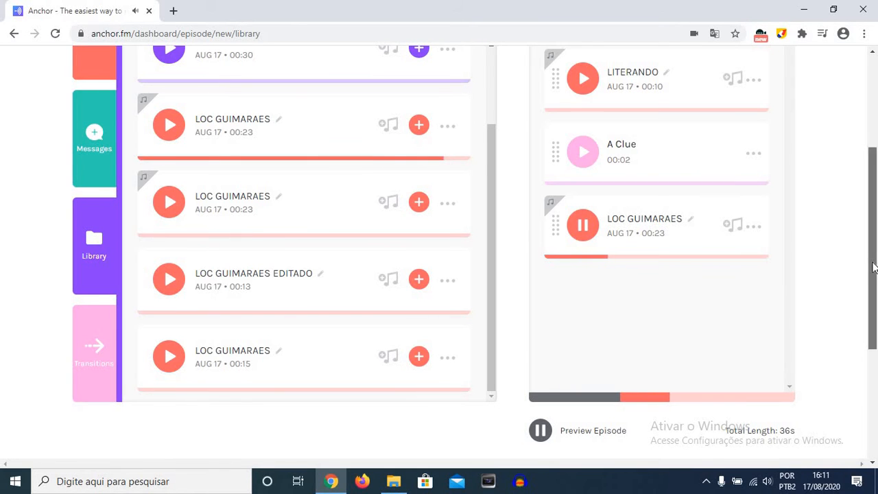
{"action": "mouse_move", "coordinate": [873, 255]}
{"action": "left_mouse_down"}
{"action": "mouse_move", "coordinate": [873, 275]}
{"action": "mouse_move", "coordinate": [874, 247]}
{"action": "left_mouse_up"}
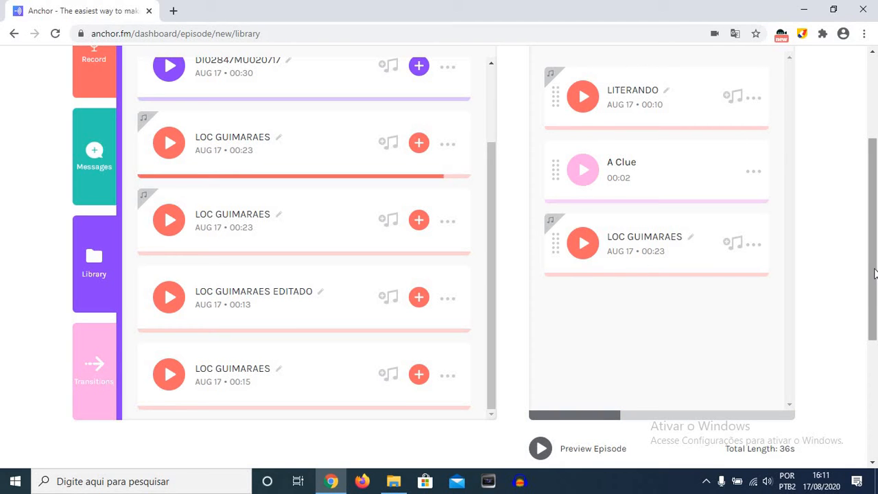
Step: Save the changes to the assembled episode and place the cursor in the episode title field
{"action": "left_click_drag", "start_coordinate": [874, 273], "coordinate": [873, 181]}
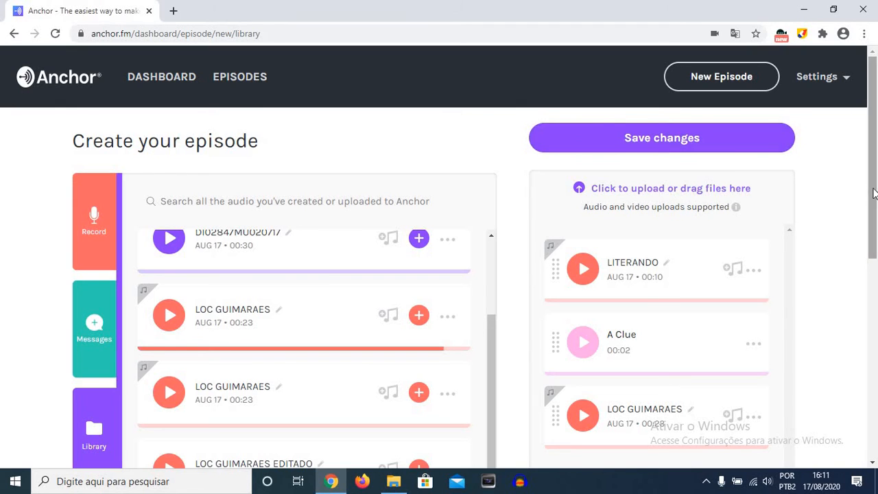
{"action": "mouse_move", "coordinate": [874, 192]}
{"action": "left_mouse_down"}
{"action": "mouse_move", "coordinate": [876, 404]}
{"action": "mouse_move", "coordinate": [877, 180]}
{"action": "left_mouse_up"}
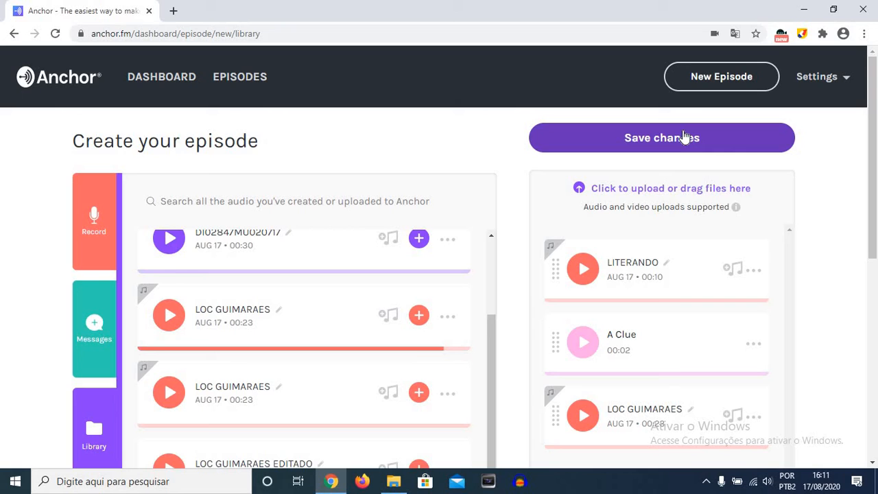
{"action": "left_click", "coordinate": [739, 140]}
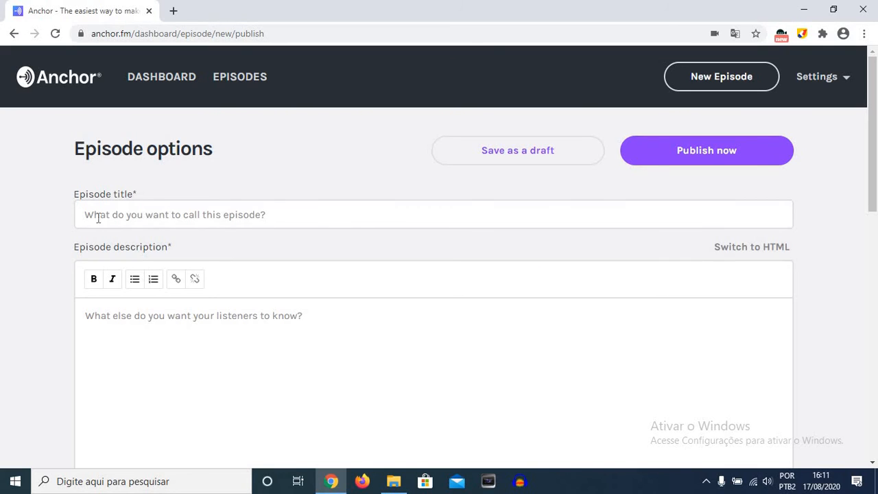
{"action": "left_click", "coordinate": [193, 220]}
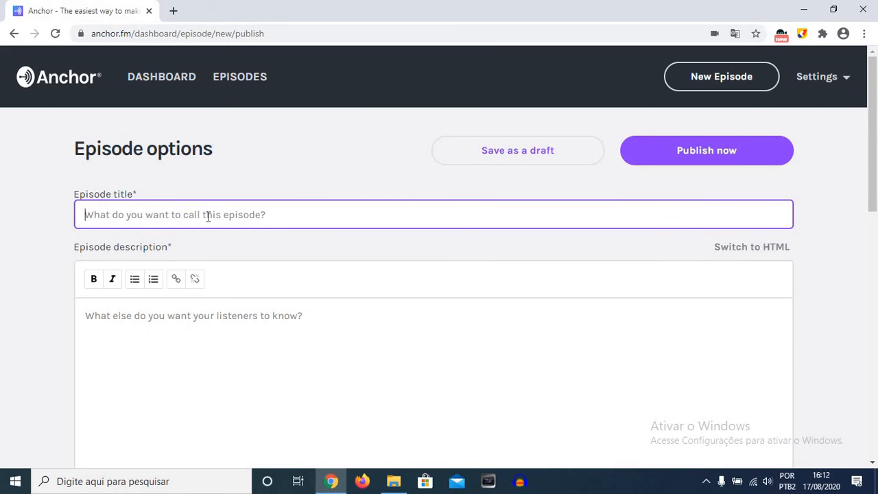
{"action": "type", "text": "LI"}
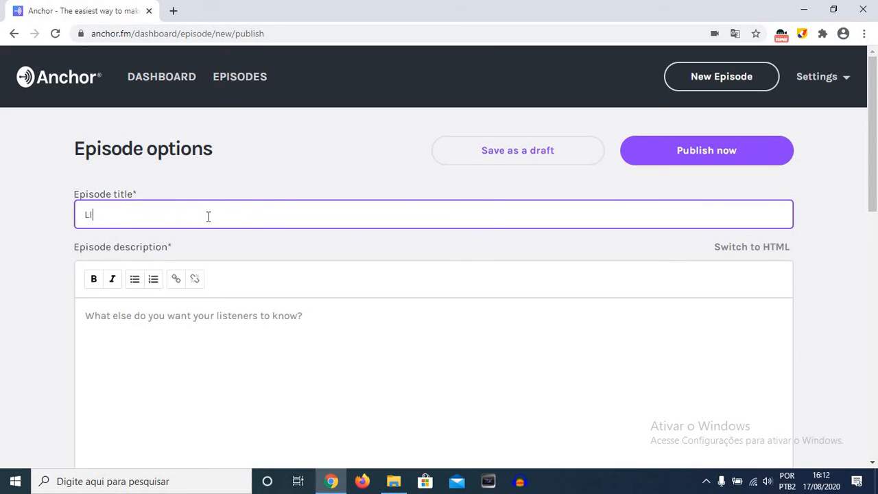
{"action": "type", "text": "TERANDO"}
{"action": "key", "text": "BackSpace"}
{"action": "key", "text": "BackSpace"}
{"action": "key", "text": "BackSpace"}
{"action": "key", "text": "BackSpace"}
{"action": "key", "text": "BackSpace"}
{"action": "key", "text": "BackSpace"}
{"action": "key", "text": "BackSpace"}
{"action": "key", "text": "BackSpace"}
{"action": "key", "text": "BackSpace"}
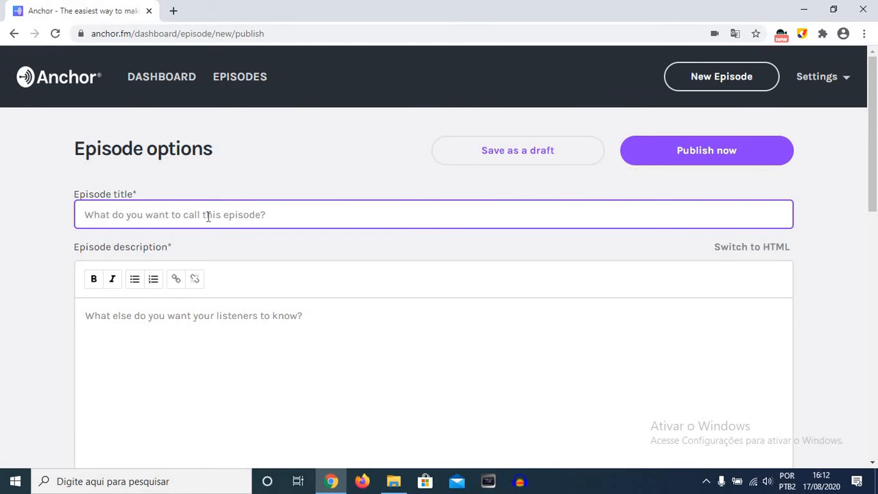
Step: Title the episode REGIONALISMO NA LITERATURA and fill its description with the filler text "sdklf~dfdlvdçlvv,çlsd,vadçlv,dçv,lsdçv,dçvsdv,"
{"action": "type", "text": "REGIO"}
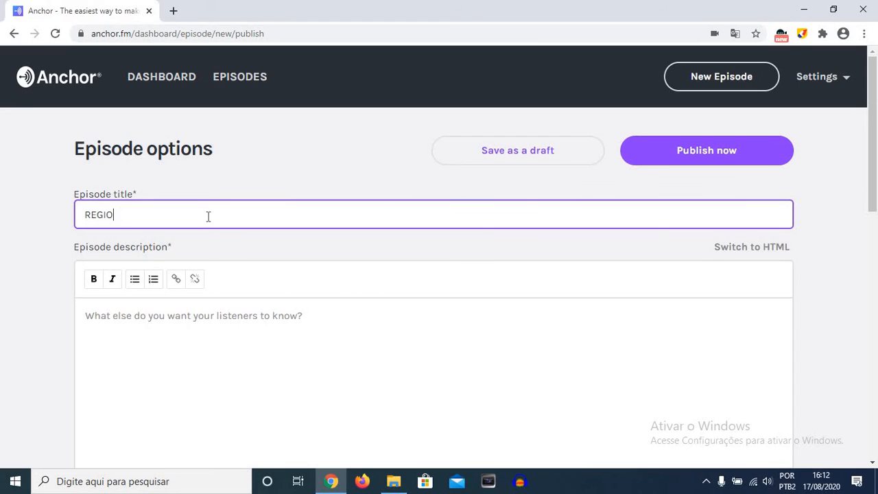
{"action": "type", "text": "NALISMO NA LITERATURA"}
{"action": "left_click", "coordinate": [151, 316]}
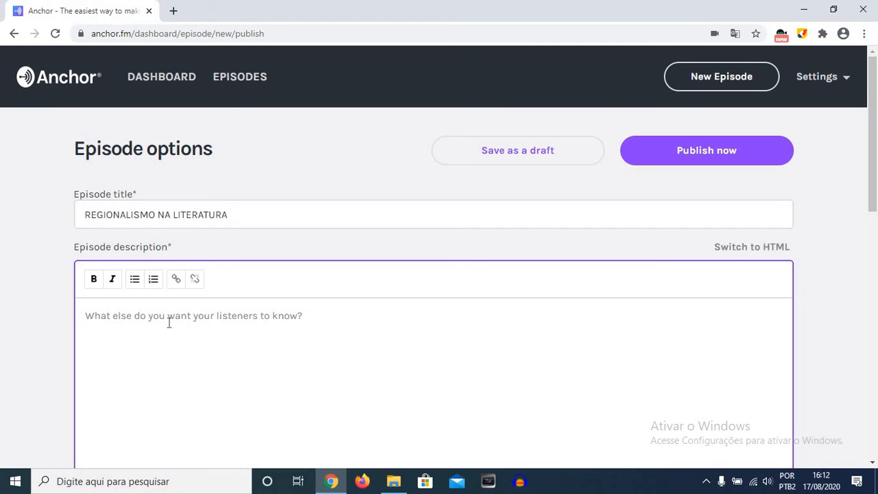
{"action": "type", "text": "sdklf~dfdlvdçlvv,çlsd,v"}
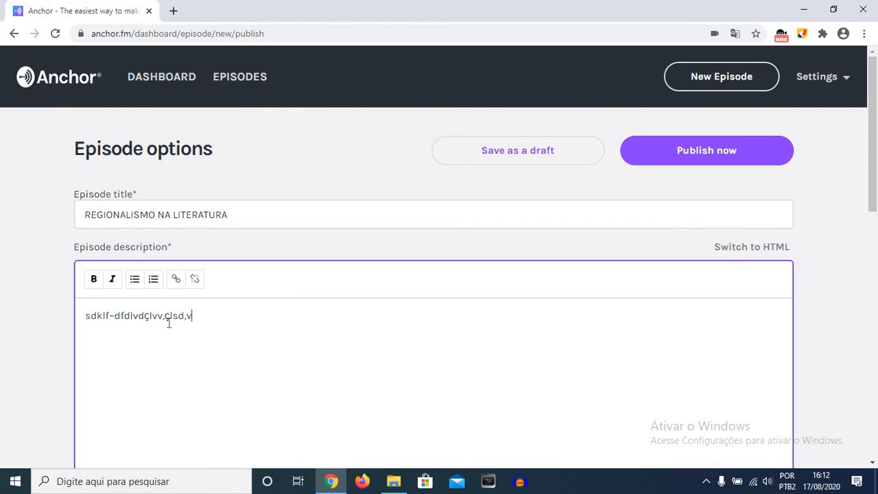
{"action": "type", "text": "adçlv,dçv,lsdçv,dçvsdv,"}
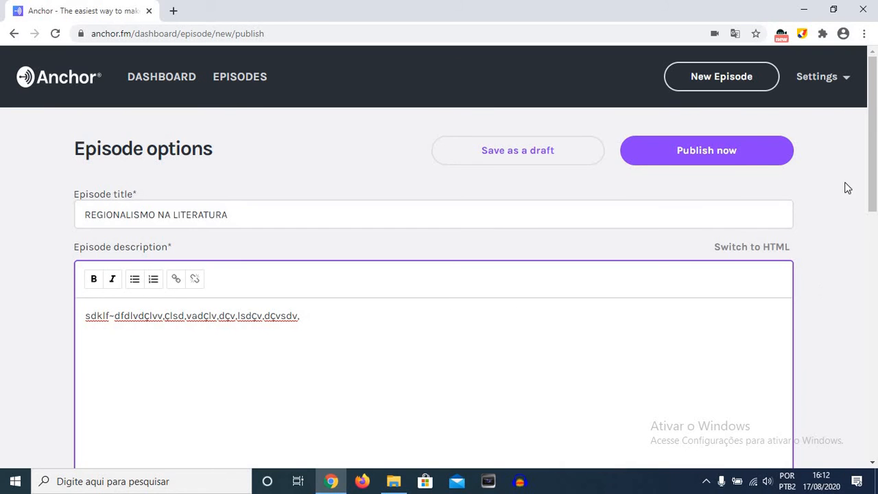
Step: View the scheduling calendar for the episode's publish date and close it without choosing a date
{"action": "left_click_drag", "start_coordinate": [872, 186], "coordinate": [875, 263]}
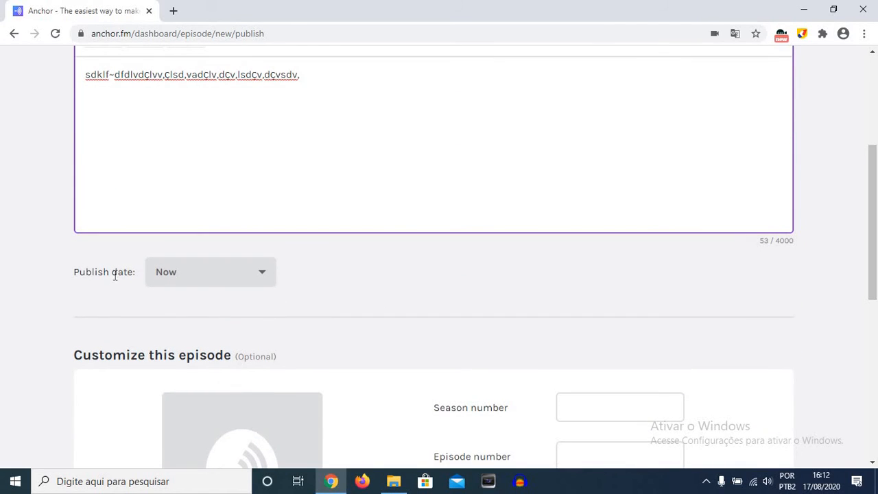
{"action": "left_click", "coordinate": [255, 272]}
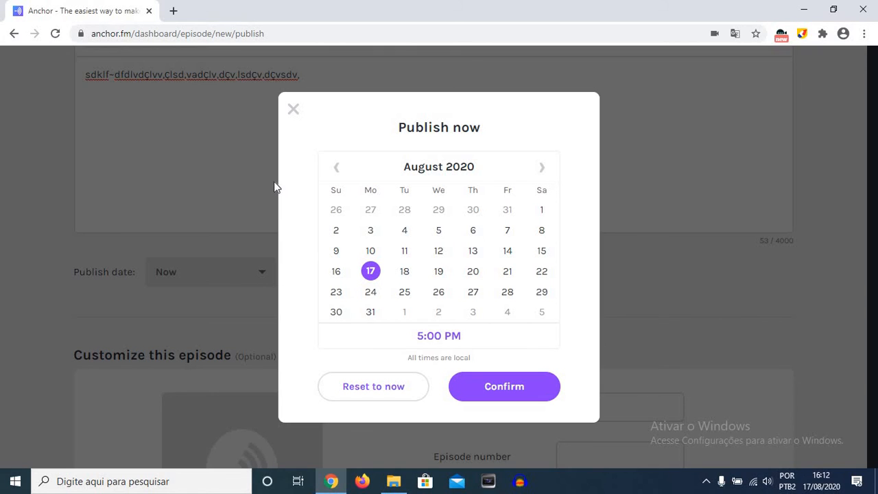
{"action": "left_click", "coordinate": [293, 111]}
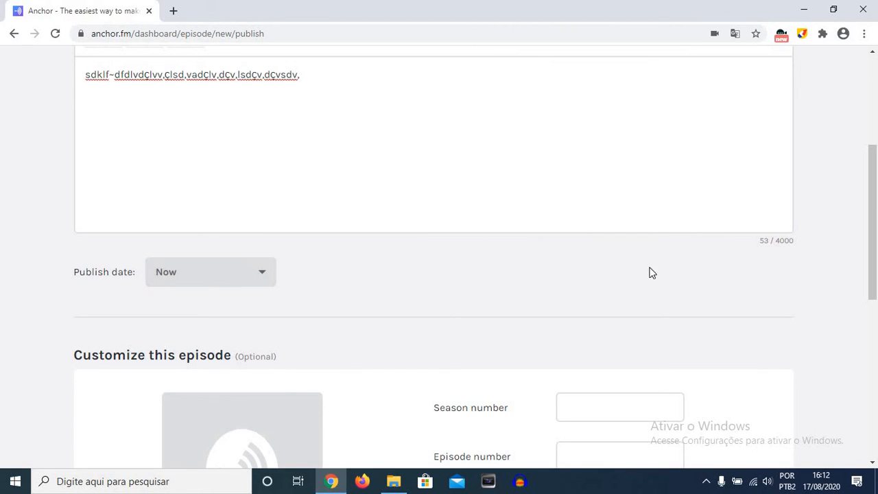
Step: Set both the season number and the episode number to 1 in the episode customization section
{"action": "left_click_drag", "start_coordinate": [874, 245], "coordinate": [871, 330]}
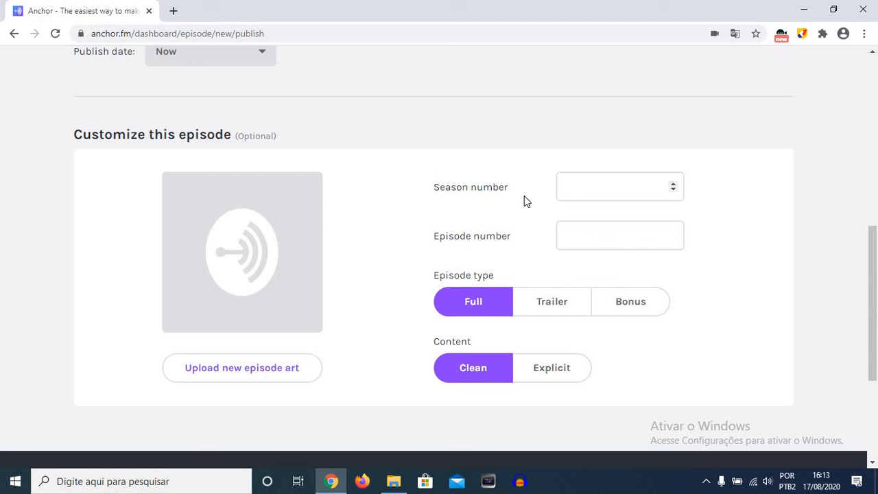
{"action": "left_click", "coordinate": [672, 190]}
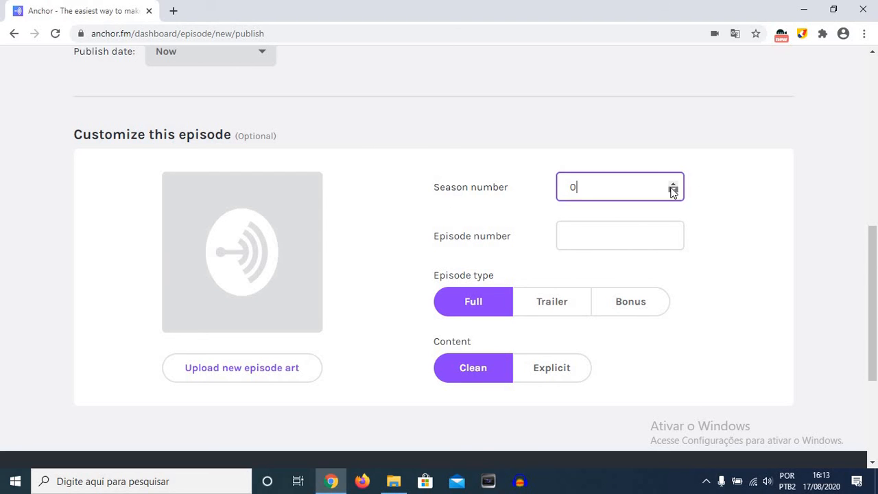
{"action": "left_click", "coordinate": [674, 182]}
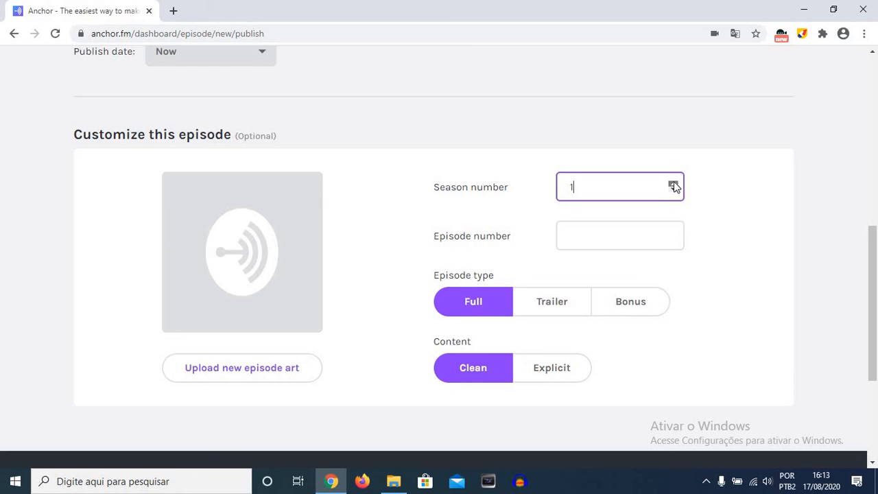
{"action": "left_click", "coordinate": [594, 243]}
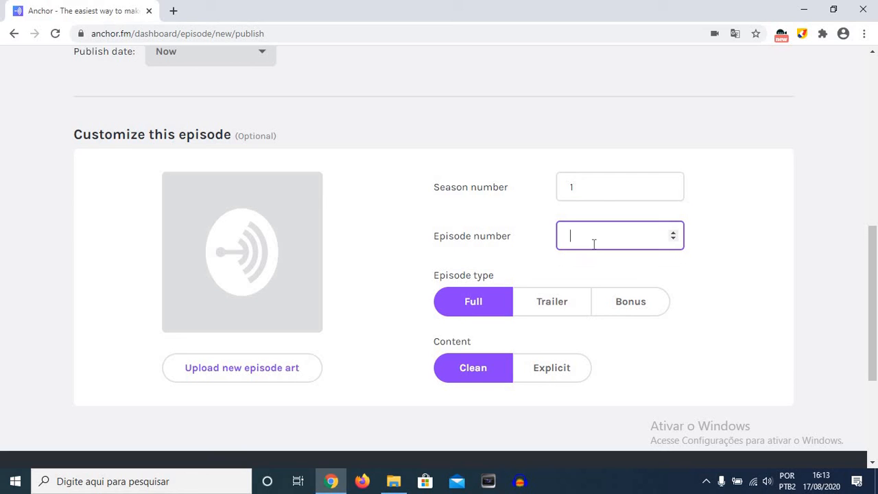
{"action": "left_click", "coordinate": [672, 233]}
Step: Try the Explicit content rating for the episode and return the rating to Clean
{"action": "left_click", "coordinate": [562, 371]}
{"action": "left_click", "coordinate": [483, 371]}
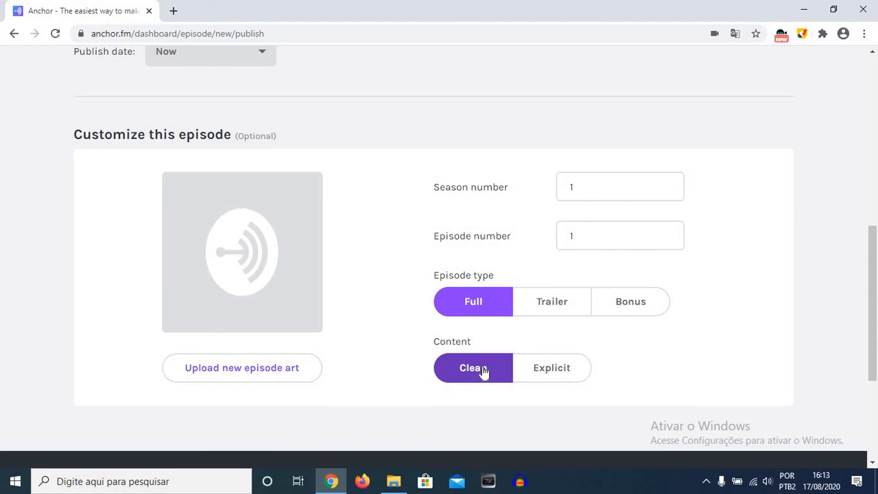
{"action": "left_click", "coordinate": [560, 369]}
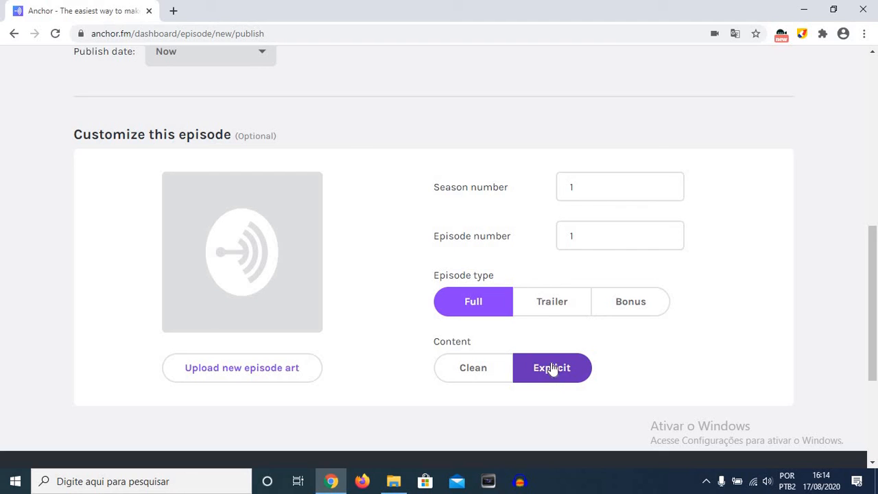
{"action": "left_click", "coordinate": [473, 370]}
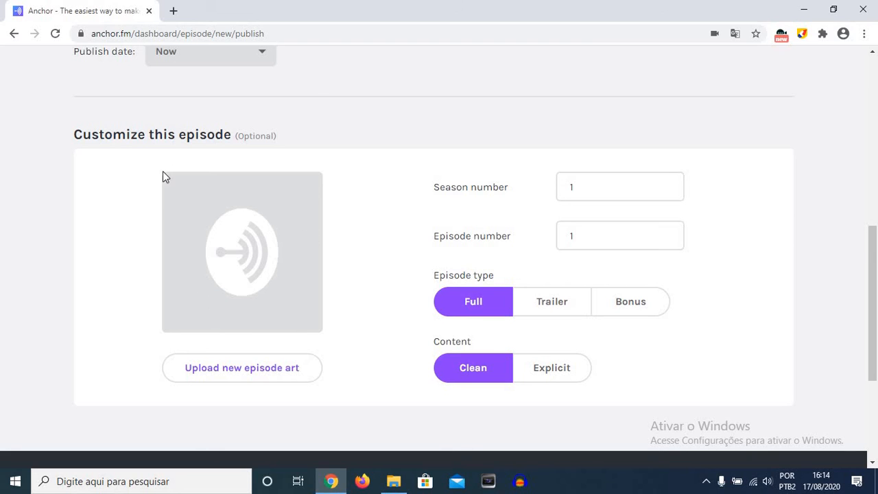
Step: Look for episode art in the Imagens Salvas and Imagens da Câmera folders, cancel the upload, and return to the episode title
{"action": "left_click", "coordinate": [220, 374]}
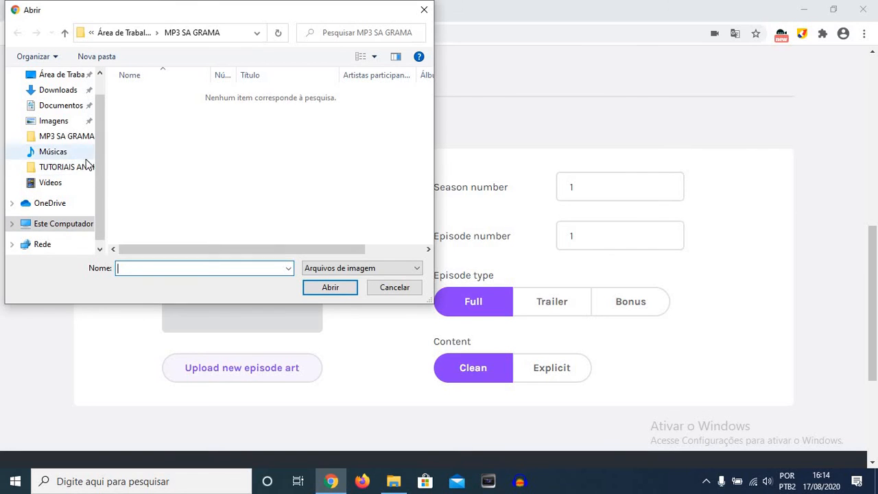
{"action": "left_click", "coordinate": [54, 121]}
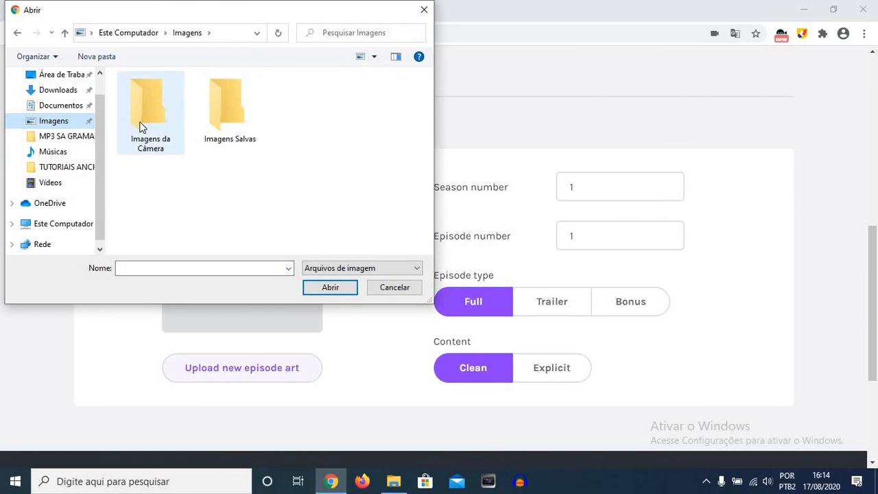
{"action": "double_click", "coordinate": [230, 118]}
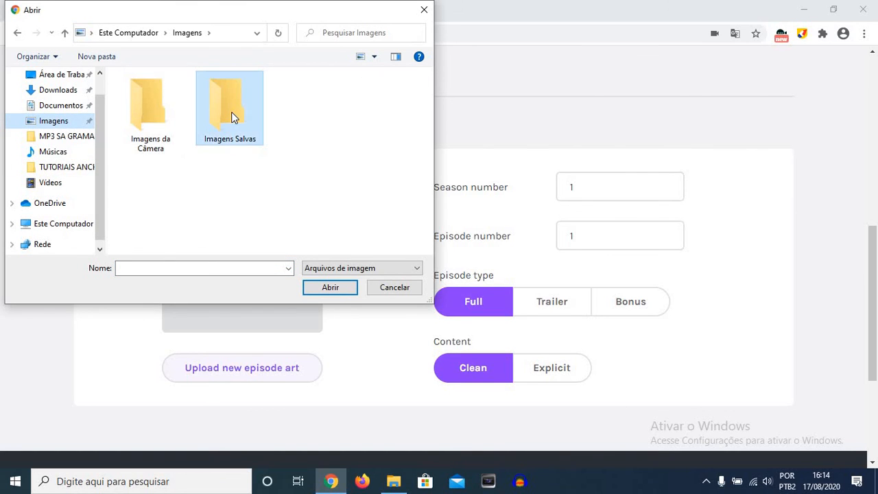
{"action": "left_click", "coordinate": [18, 34]}
{"action": "double_click", "coordinate": [153, 116]}
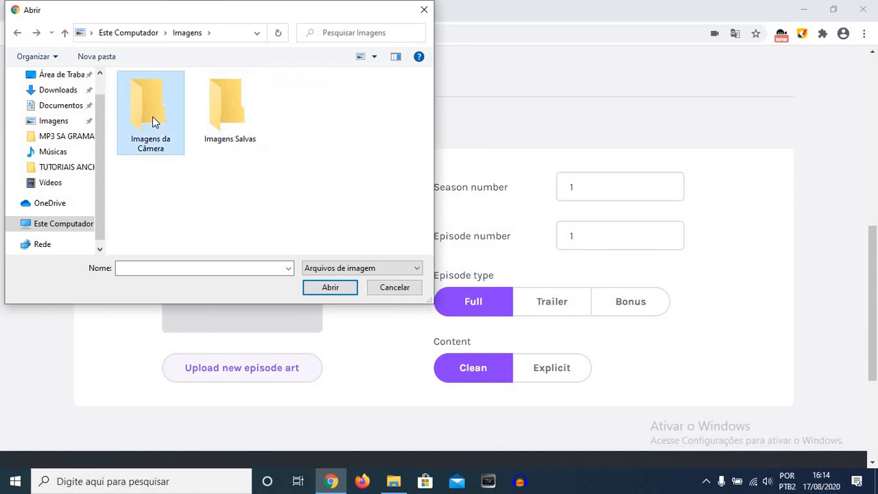
{"action": "left_click", "coordinate": [17, 33]}
{"action": "left_click", "coordinate": [394, 288]}
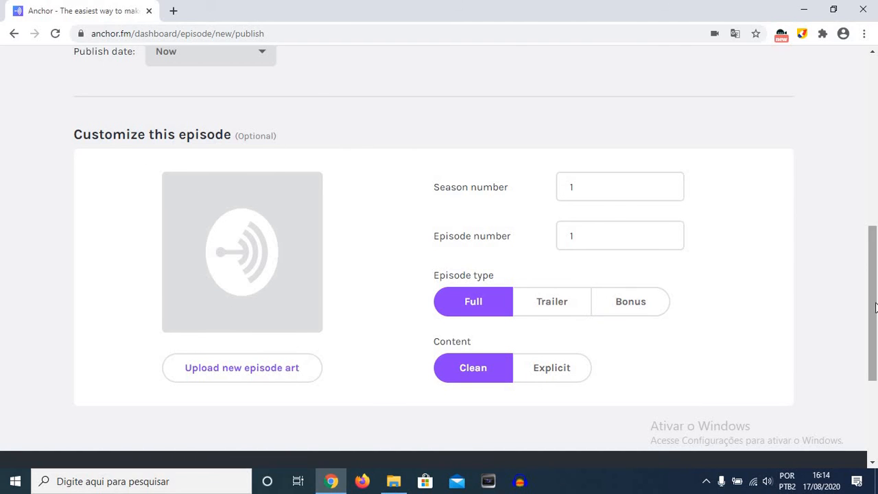
{"action": "left_click_drag", "start_coordinate": [875, 307], "coordinate": [876, 122]}
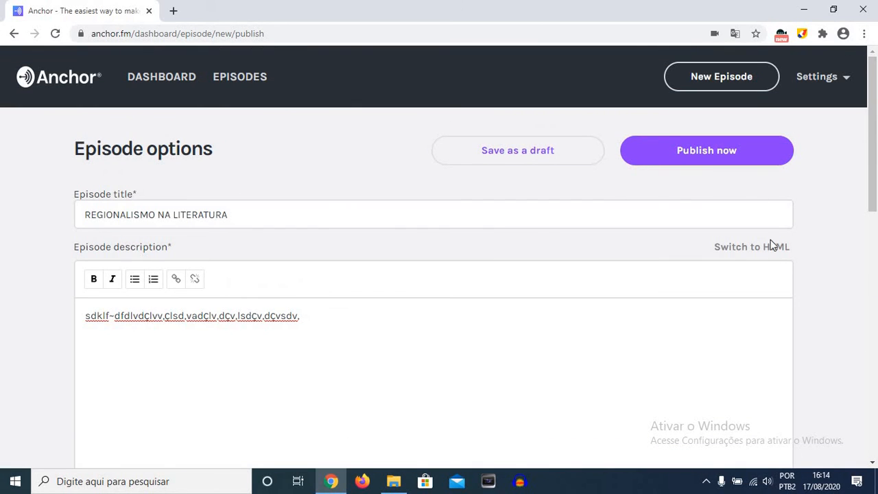